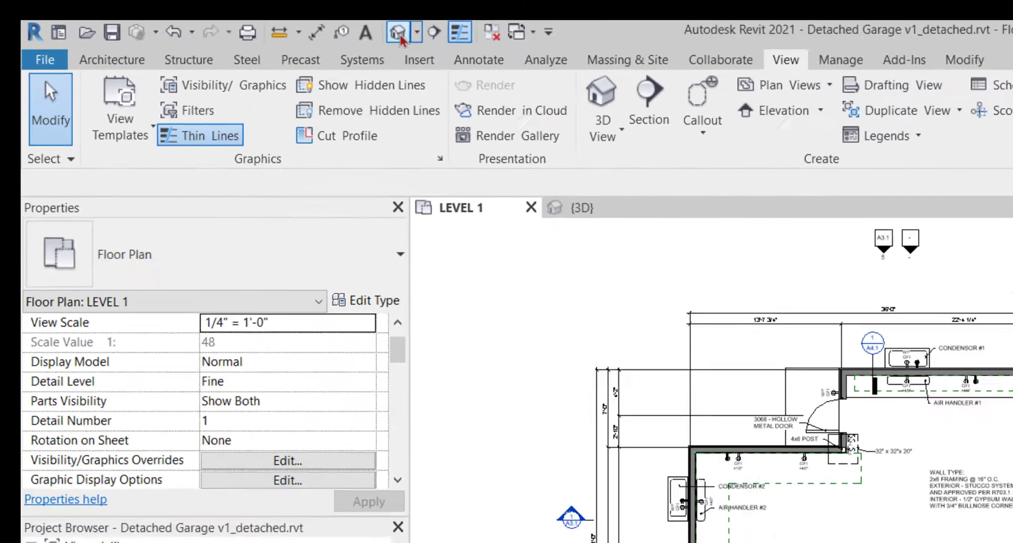
# Step: Open the default 3D view of the garage and orbit the model to face the garage door
pyautogui.click(398, 32)
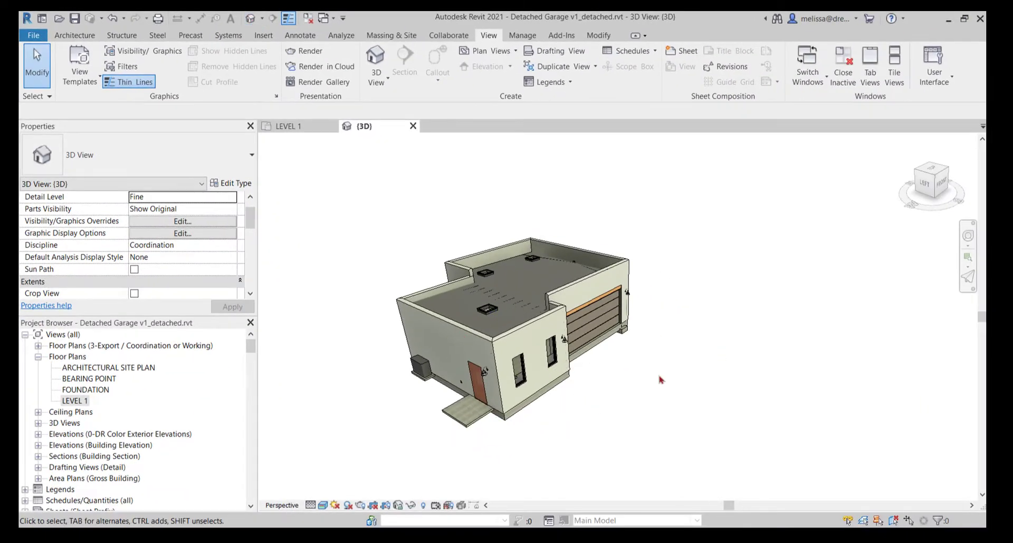
pyautogui.moveTo(916, 156)
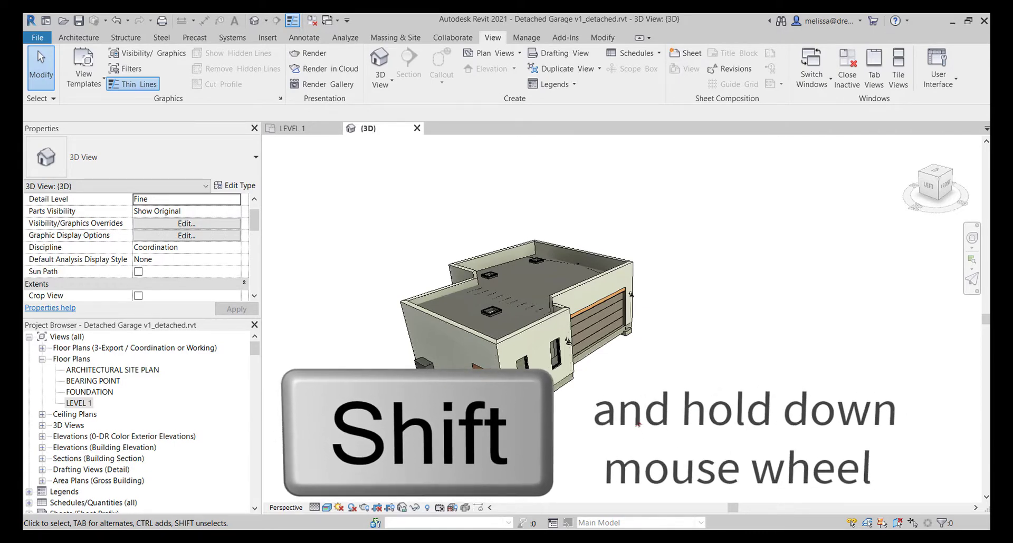
pyautogui.keyDown('shift'); pyautogui.moveTo(637, 422); pyautogui.dragTo(427, 405, button='middle'); pyautogui.keyUp('shift')
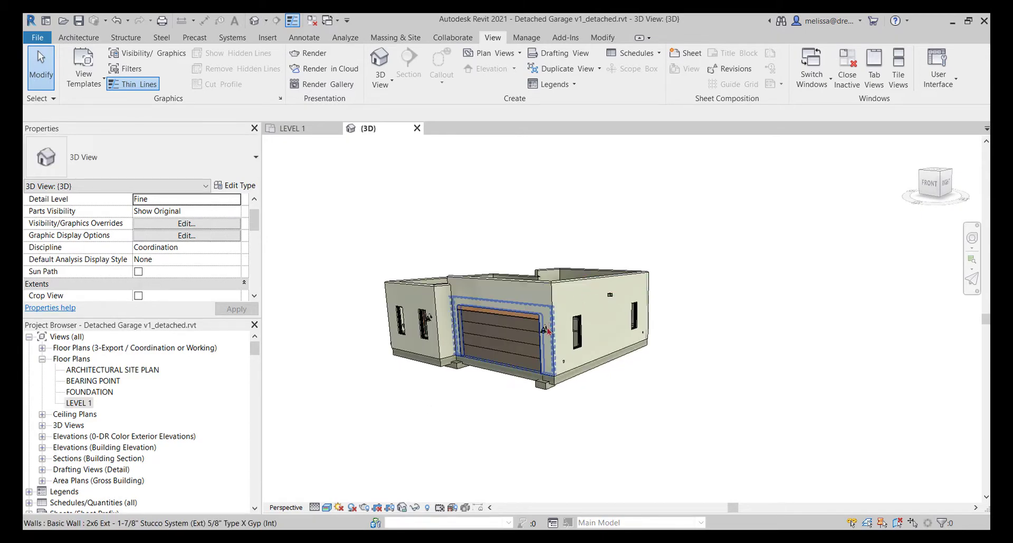
pyautogui.scroll(2, 545, 333)
# Step: Orbit the model around the selected sconce light beside the garage door, clear the selection, and orbit again
pyautogui.click(544, 333)
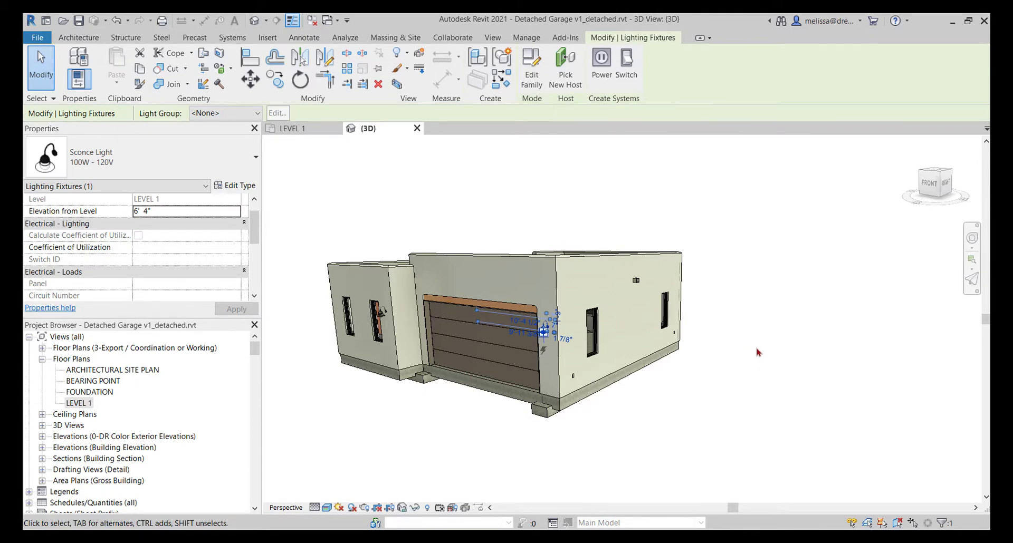
pyautogui.keyDown('shift'); pyautogui.moveTo(807, 346); pyautogui.dragTo(821, 383, button='middle'); pyautogui.keyUp('shift')
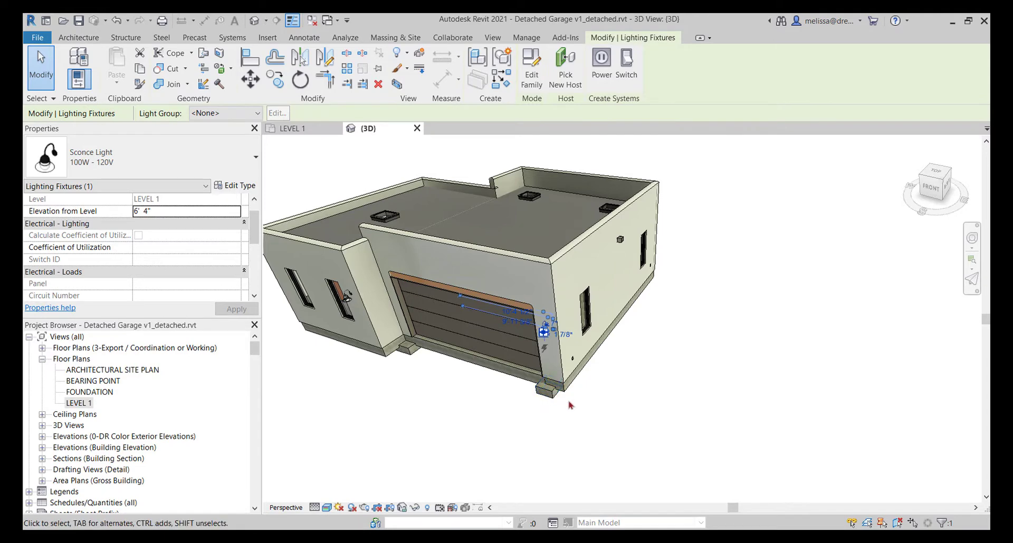
pyautogui.click(663, 387)
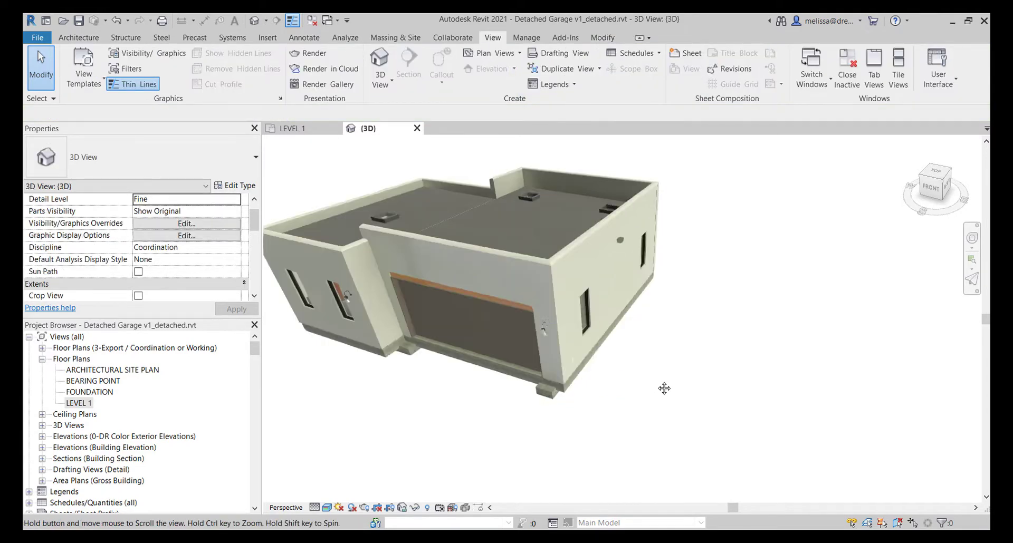
pyautogui.keyDown('shift'); pyautogui.moveTo(663, 387); pyautogui.dragTo(765, 415, button='middle'); pyautogui.keyUp('shift')
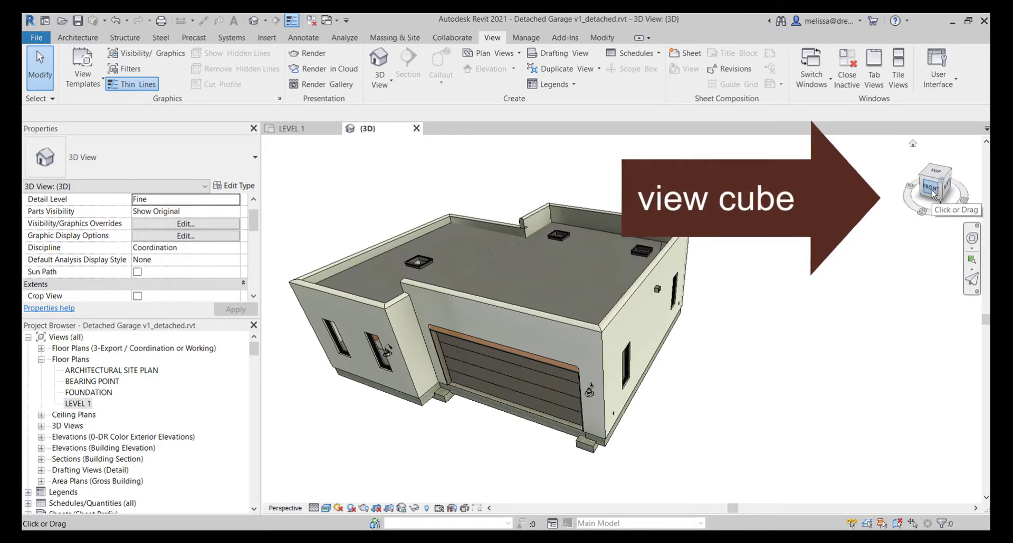
# Step: View the garage from several ViewCube orientations, including an upper corner and the left, bottom and right faces
pyautogui.click(933, 193)
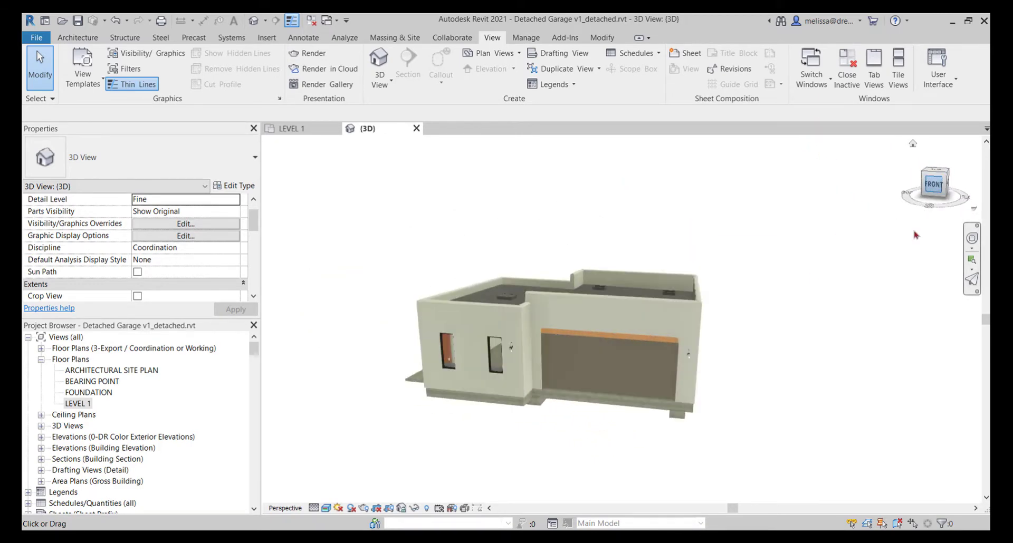
pyautogui.click(925, 180)
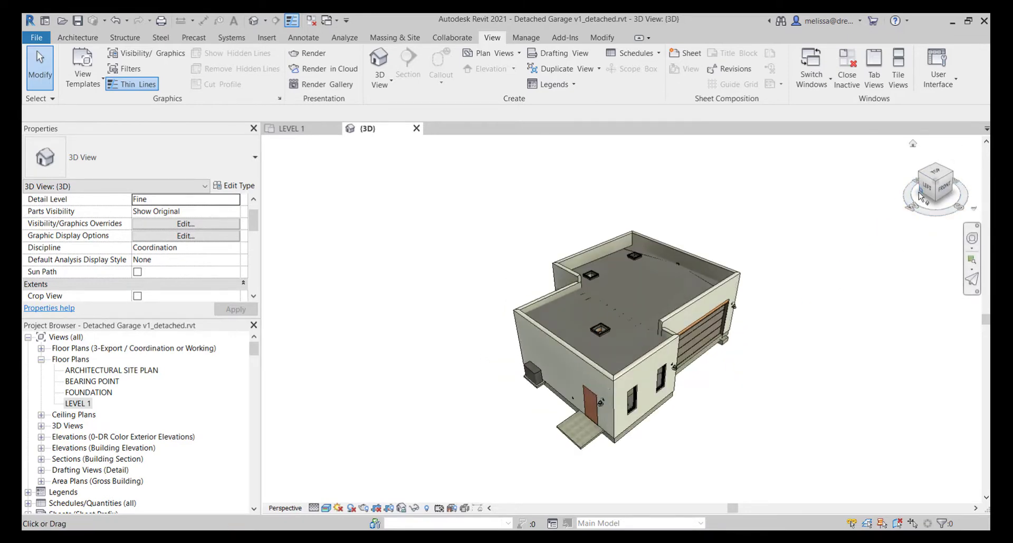
pyautogui.click(928, 192)
pyautogui.click(922, 179)
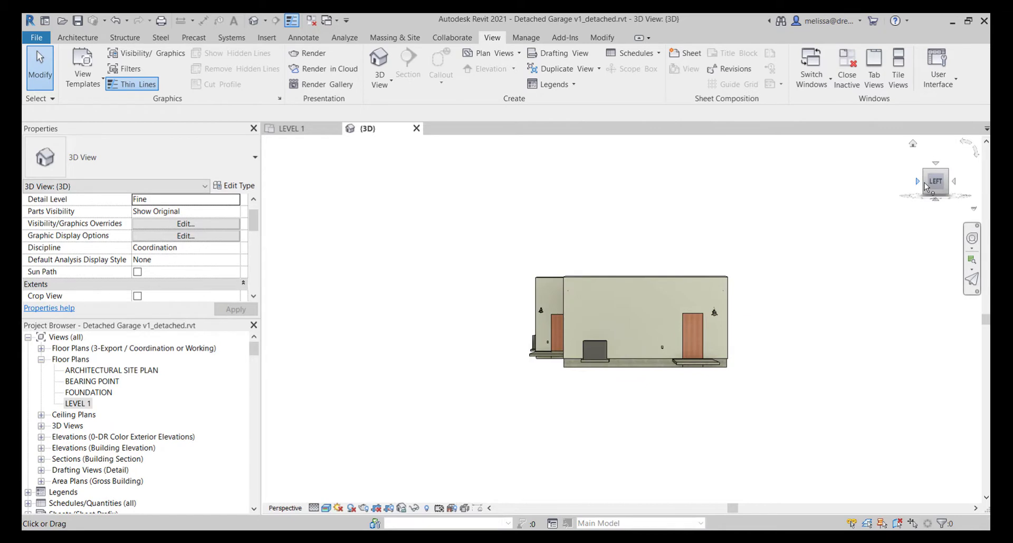
pyautogui.click(929, 203)
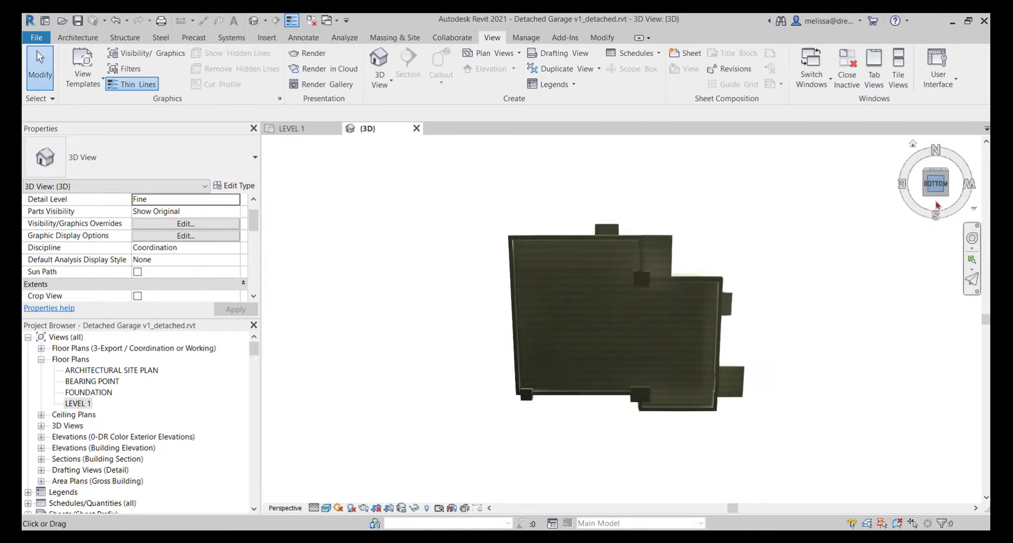
pyautogui.click(936, 163)
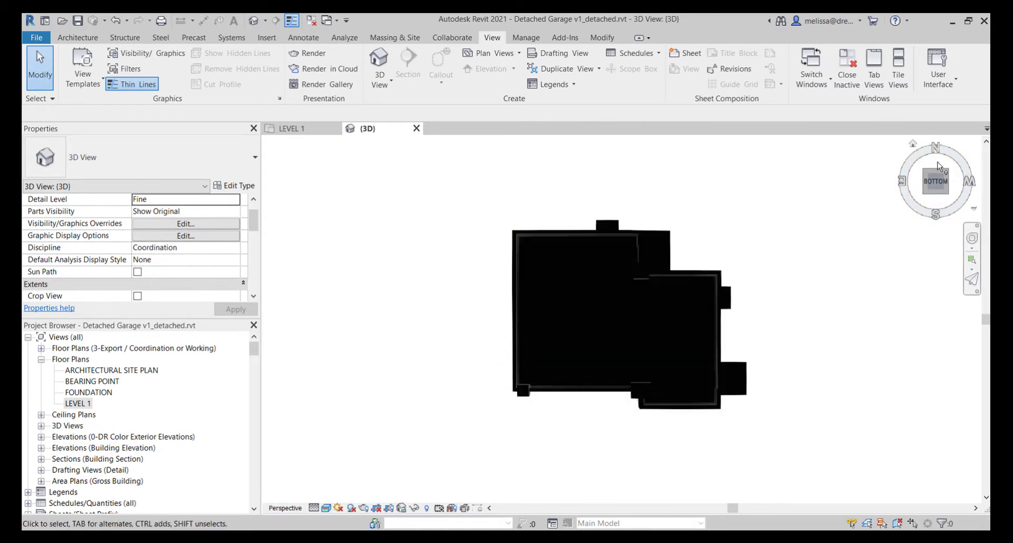
pyautogui.click(920, 181)
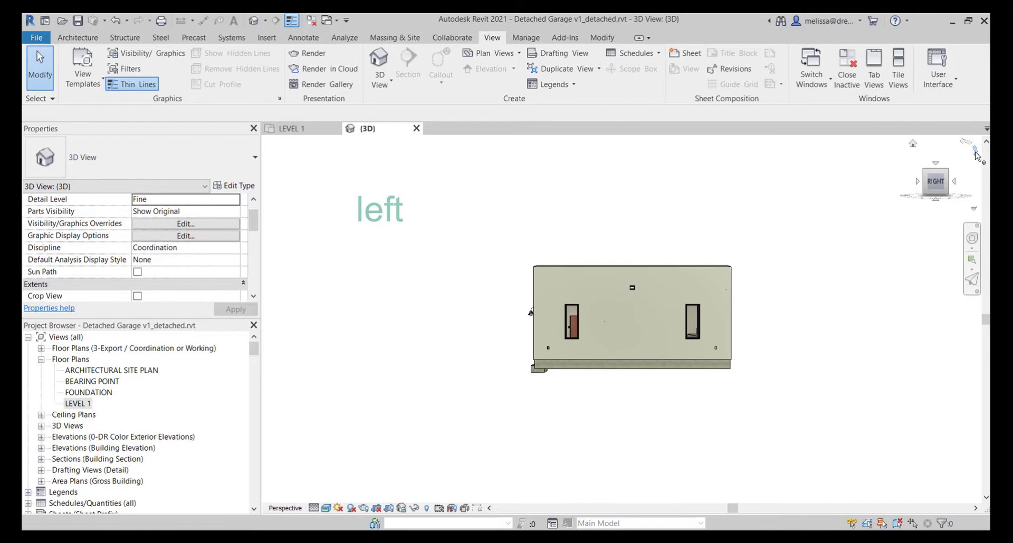
# Step: Roll the right-side view a quarter turn in either direction and return the garage to upright
pyautogui.click(968, 148)
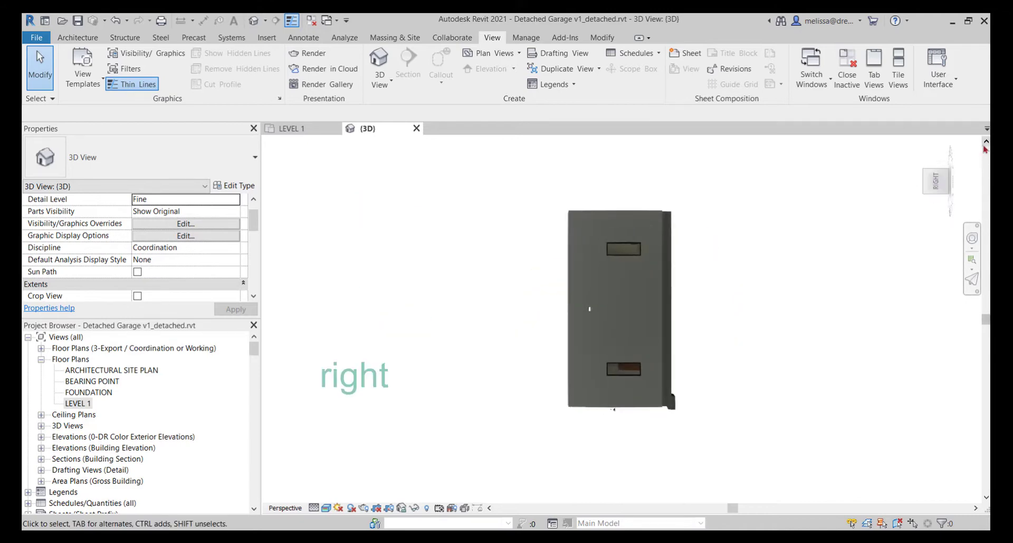
pyautogui.click(977, 154)
pyautogui.click(977, 154)
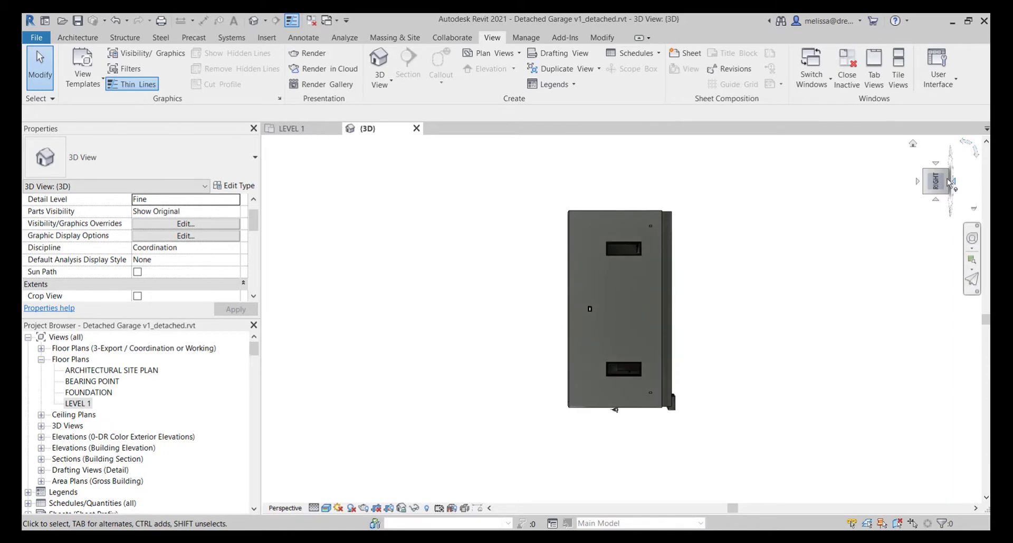
pyautogui.click(976, 155)
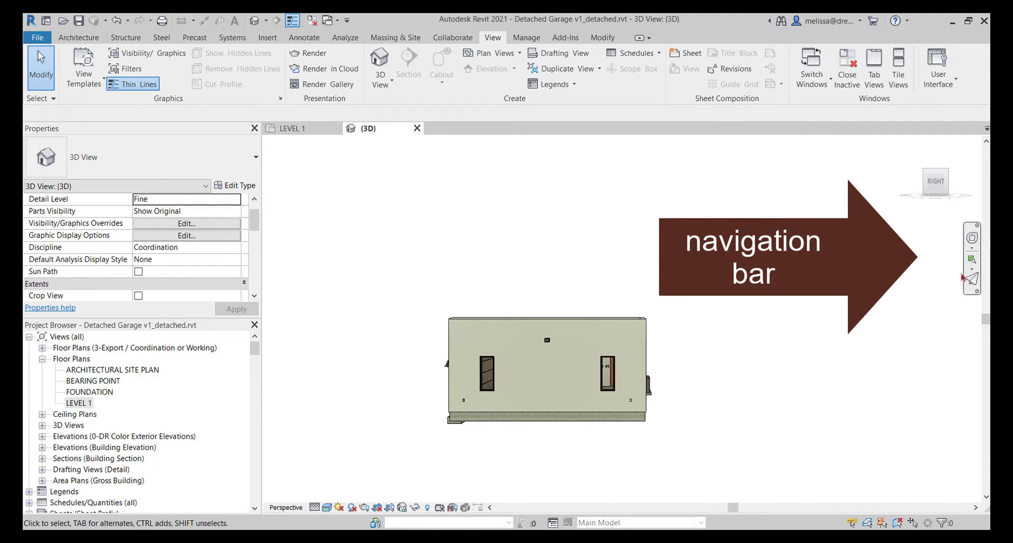
# Step: Hide the navigation bar and restore it through the user interface options
pyautogui.click(977, 226)
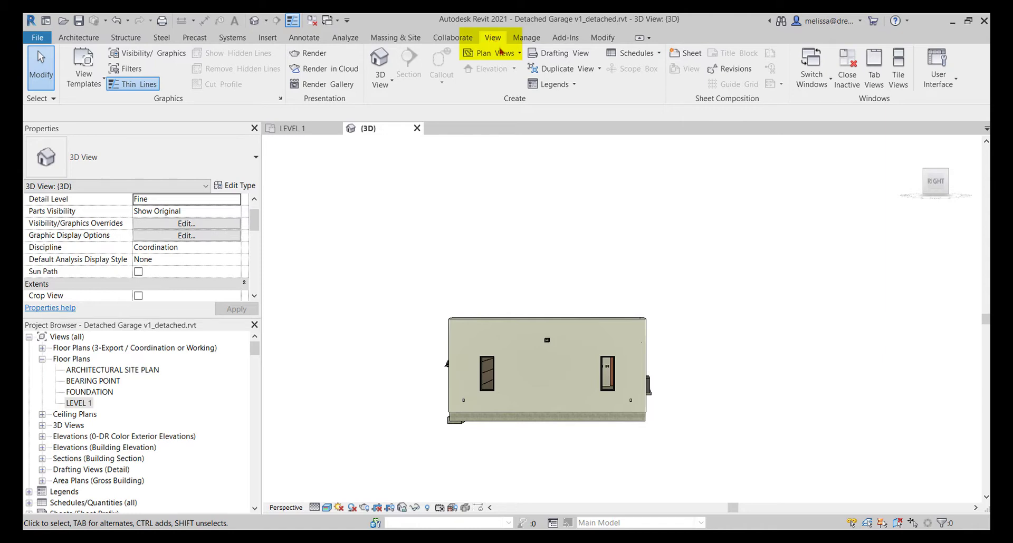
pyautogui.click(955, 84)
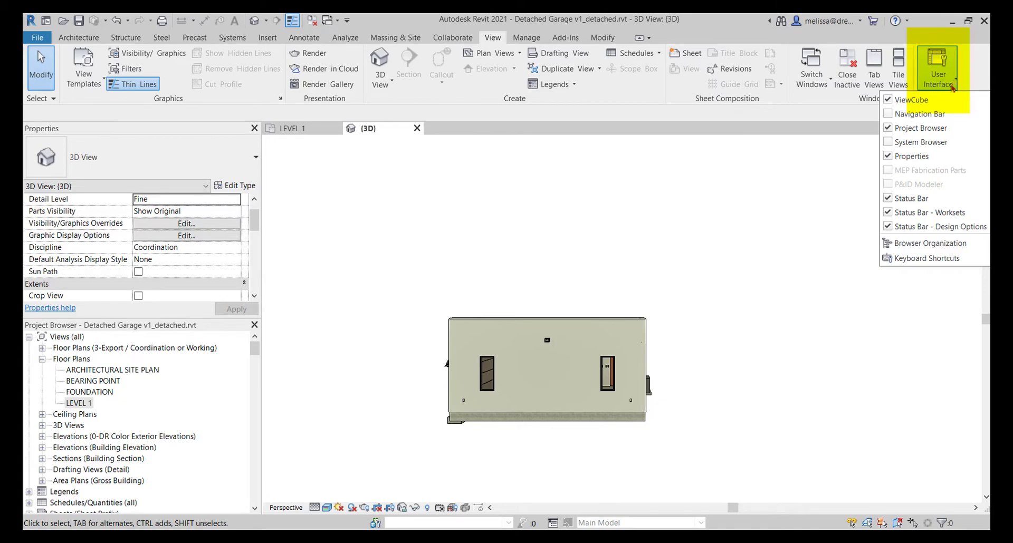
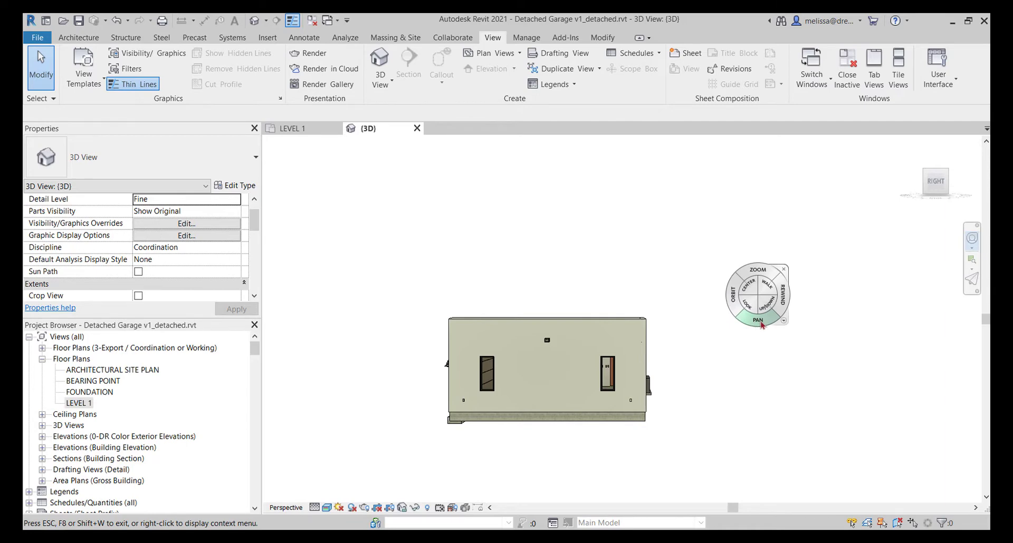
# Step: Move around the garage with the full navigation wheel, look through the wheel's options, and exit it
pyautogui.moveTo(762, 326); pyautogui.dragTo(480, 313)
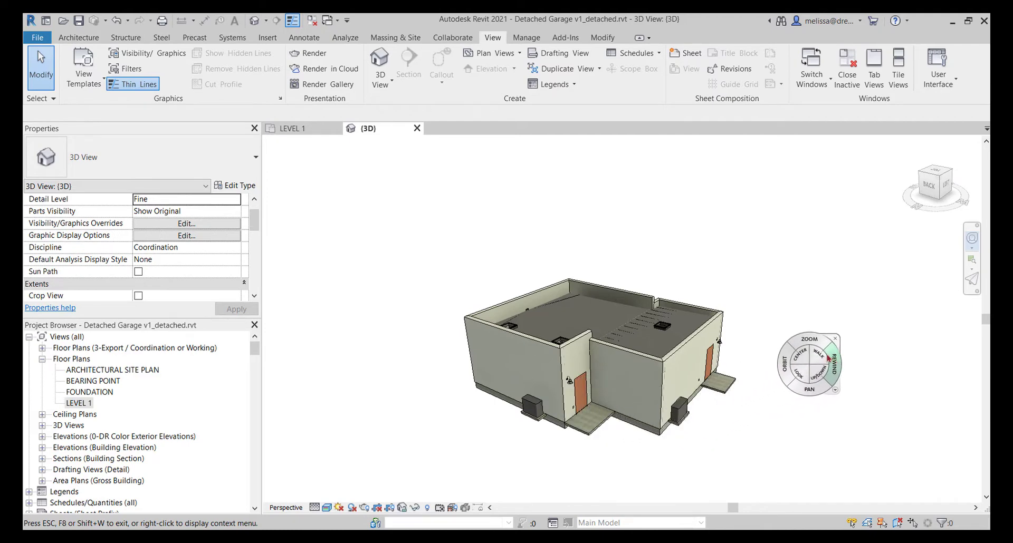
pyautogui.moveTo(813, 343)
pyautogui.mouseDown()
pyautogui.moveTo(810, 388)
pyautogui.moveTo(809, 330)
pyautogui.moveTo(812, 375)
pyautogui.moveTo(809, 331)
pyautogui.moveTo(813, 369)
pyautogui.moveTo(830, 357)
pyautogui.mouseUp()
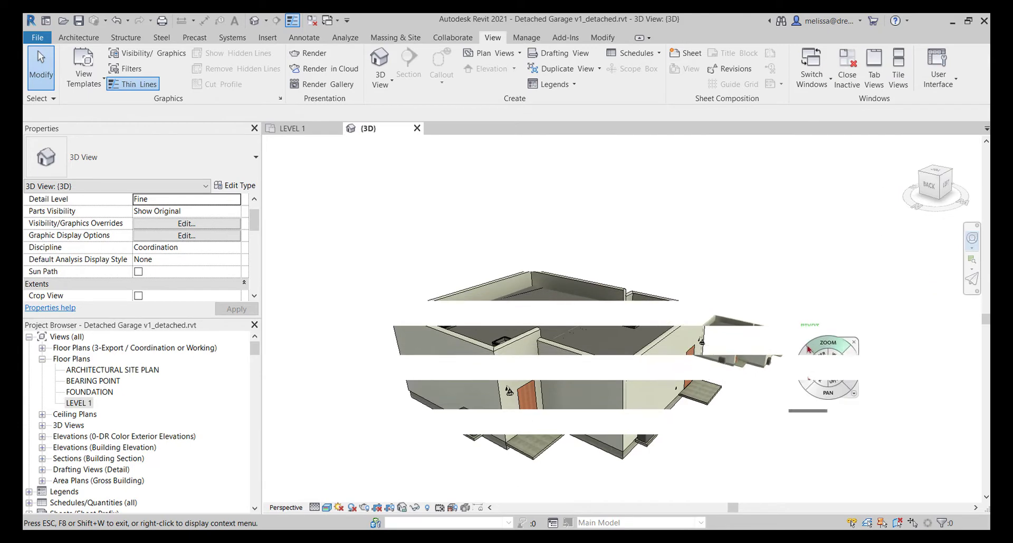
pyautogui.click(854, 394)
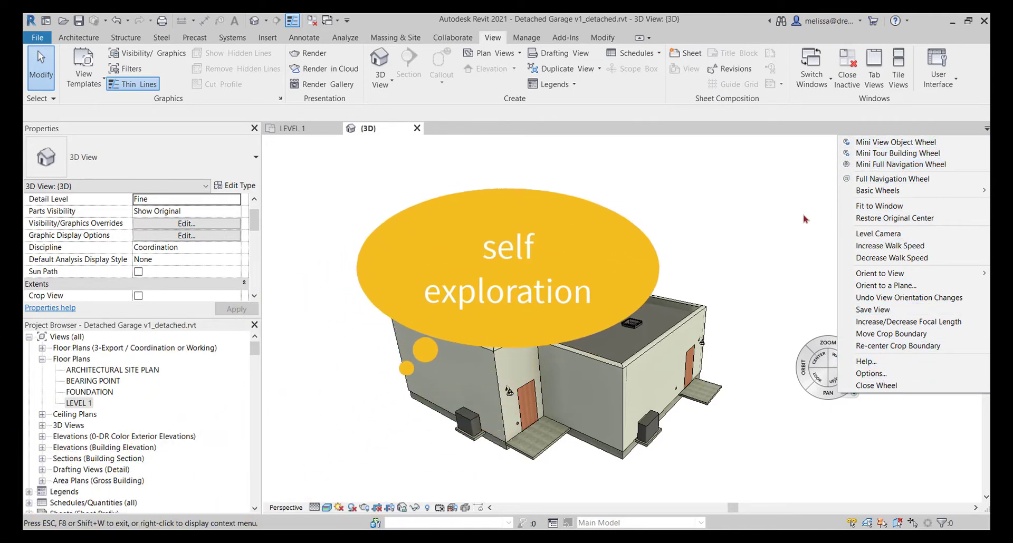
pyautogui.press('Escape')
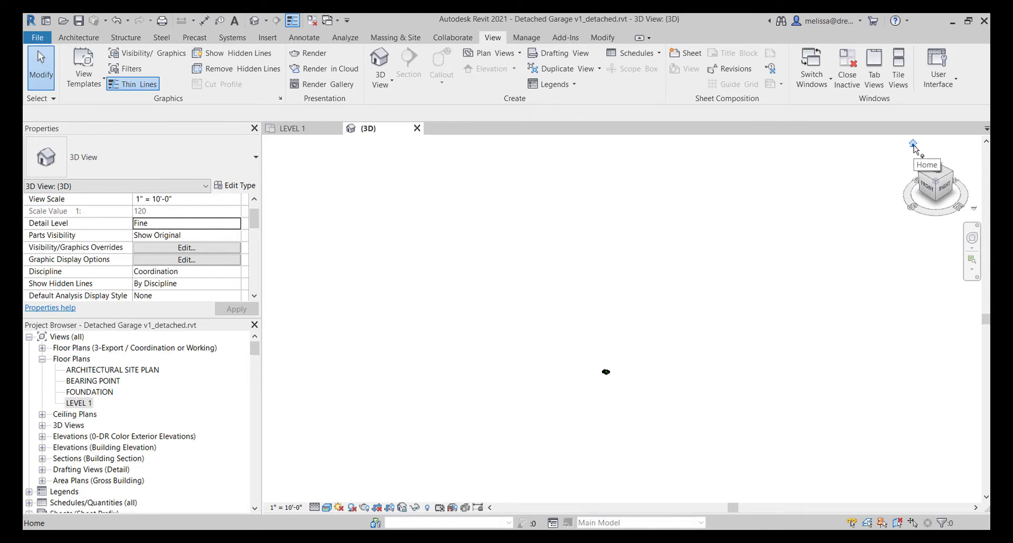
# Step: Return the 3D view to Home, switch it to perspective projection, and orbit toward the front of the garage
pyautogui.click(913, 146)
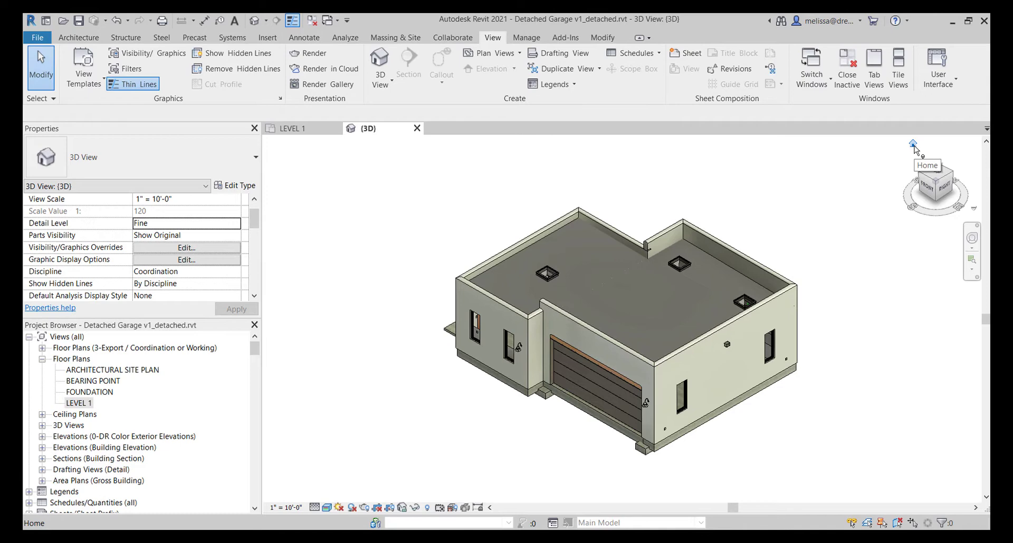
pyautogui.rightClick(914, 149)
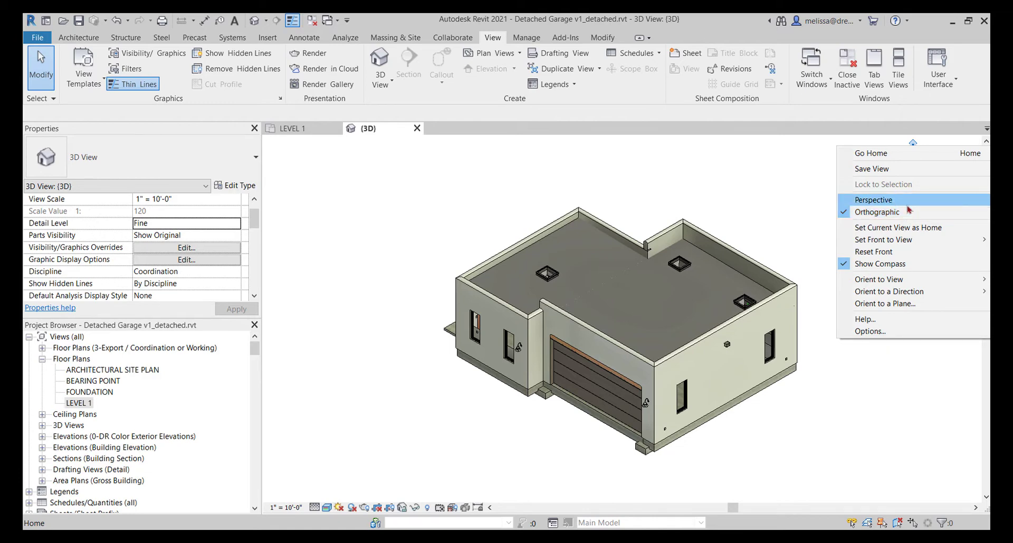
pyautogui.click(878, 204)
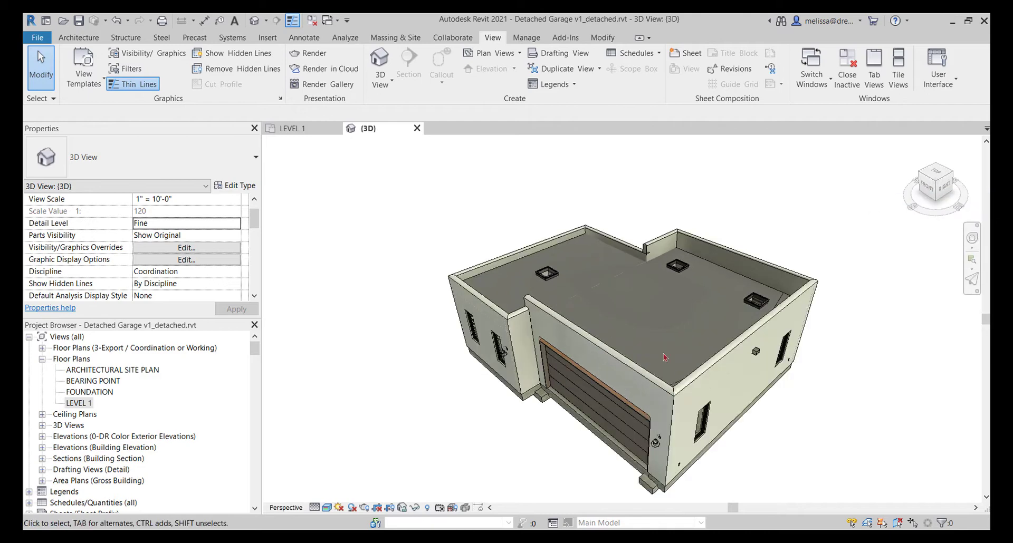
pyautogui.keyDown('shift'); pyautogui.moveTo(577, 424); pyautogui.dragTo(441, 441, button='middle'); pyautogui.keyUp('shift')
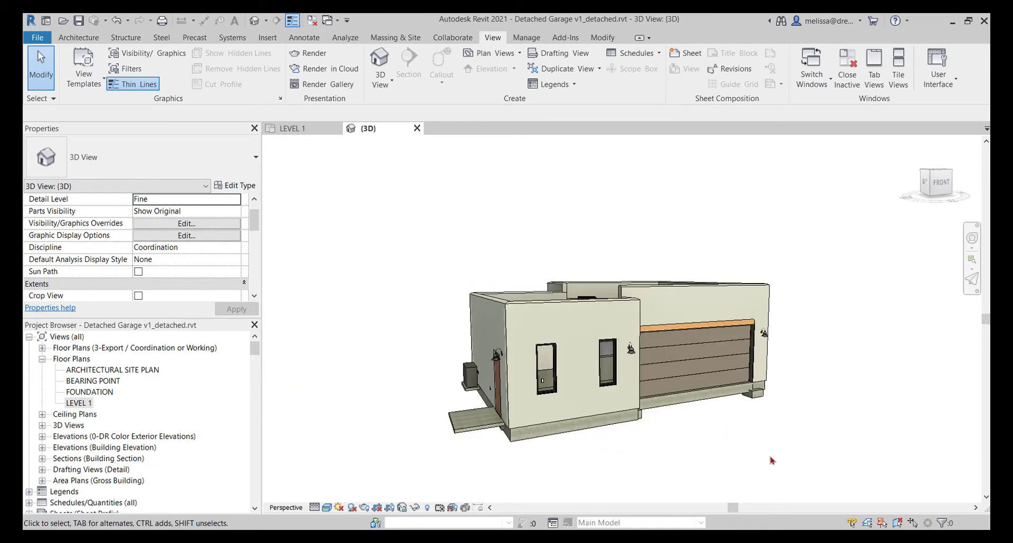
pyautogui.keyDown('shift'); pyautogui.moveTo(880, 395); pyautogui.dragTo(842, 403, button='middle'); pyautogui.keyUp('shift')
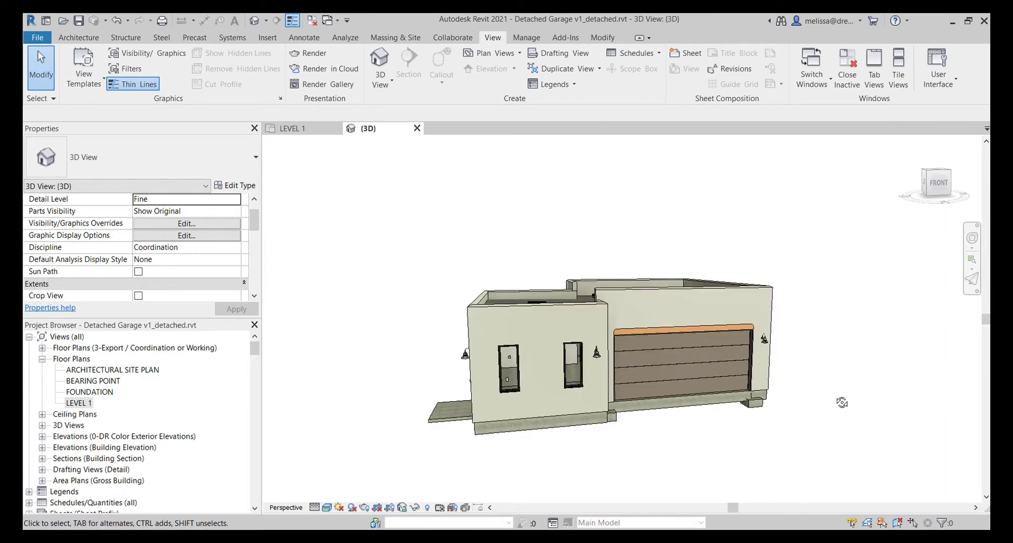
# Step: Orient the 3D view to the Northwest Isometric direction and after that to Northeast Isometric
pyautogui.rightClick(913, 144)
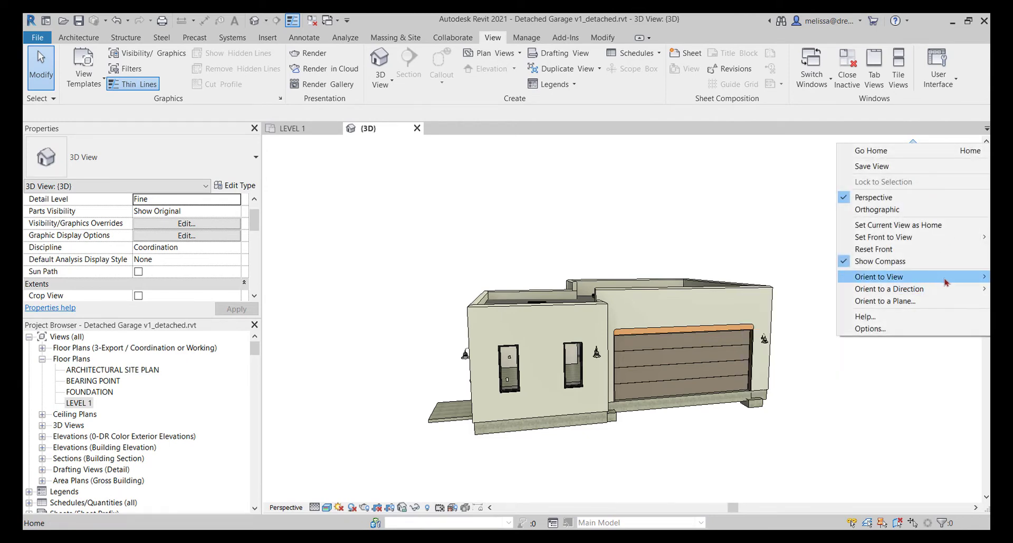
pyautogui.moveTo(954, 284)
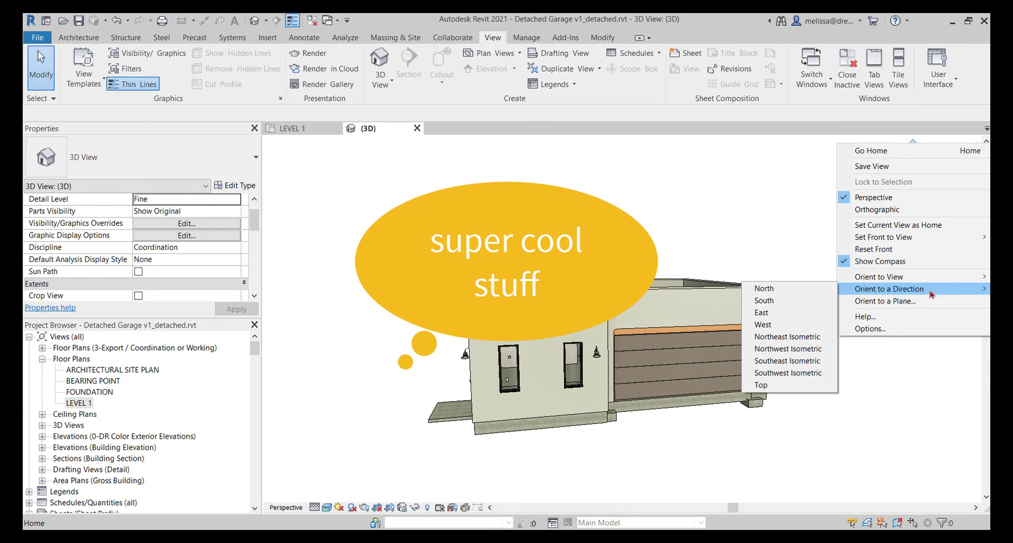
pyautogui.click(791, 348)
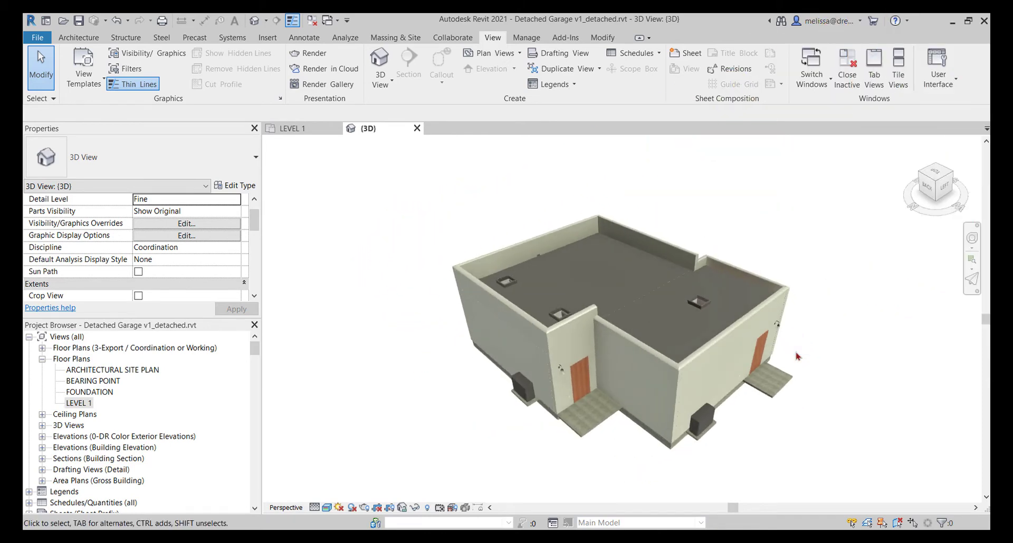
pyautogui.rightClick(934, 184)
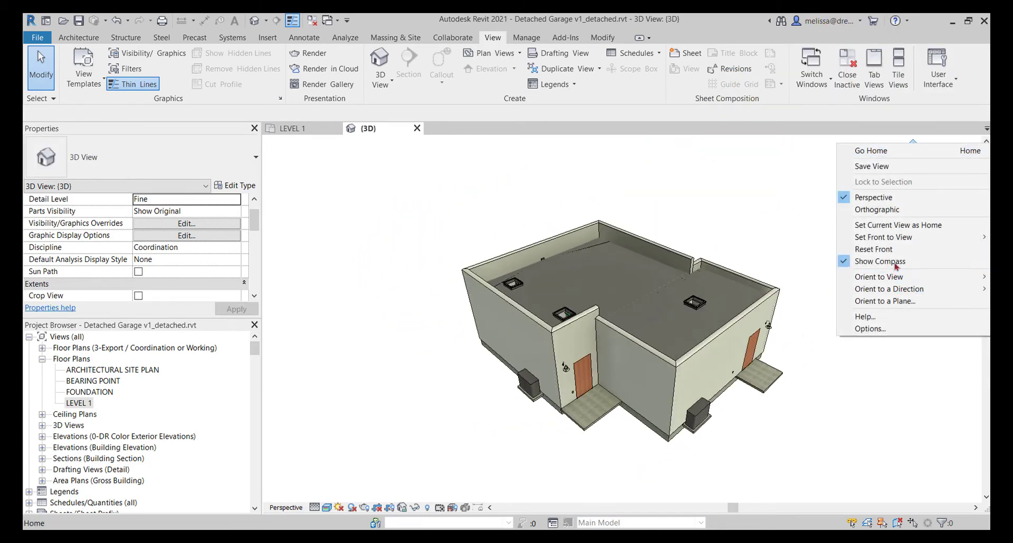
pyautogui.moveTo(897, 289)
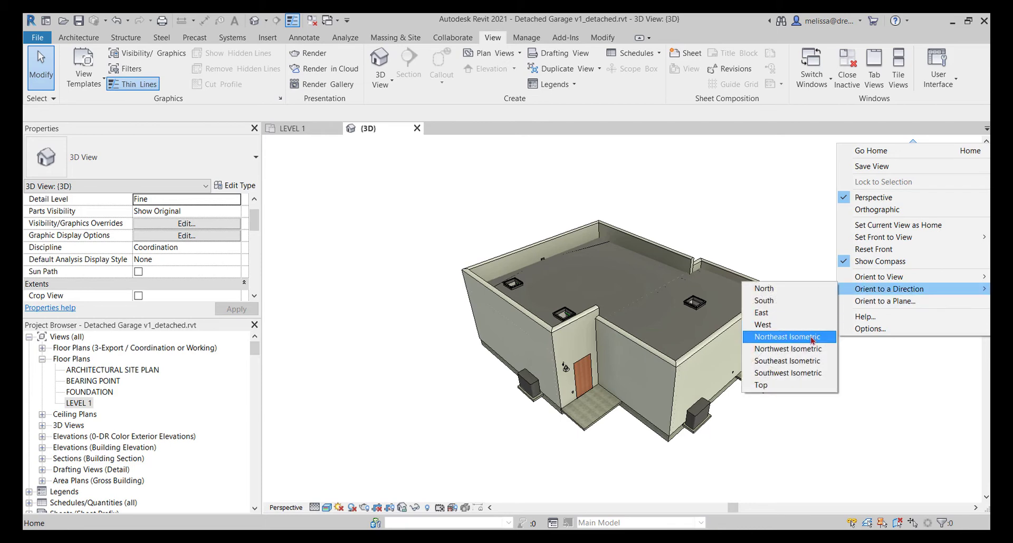
pyautogui.click(811, 340)
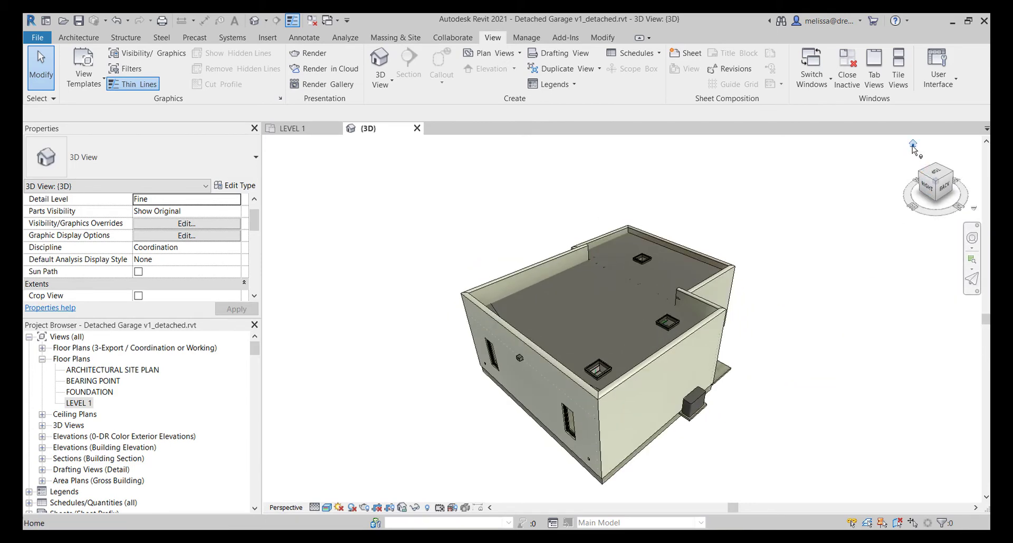
# Step: Orient the 3D view to Section: SECTION 2 and orbit around the cut-open garage to inspect its interior
pyautogui.rightClick(912, 146)
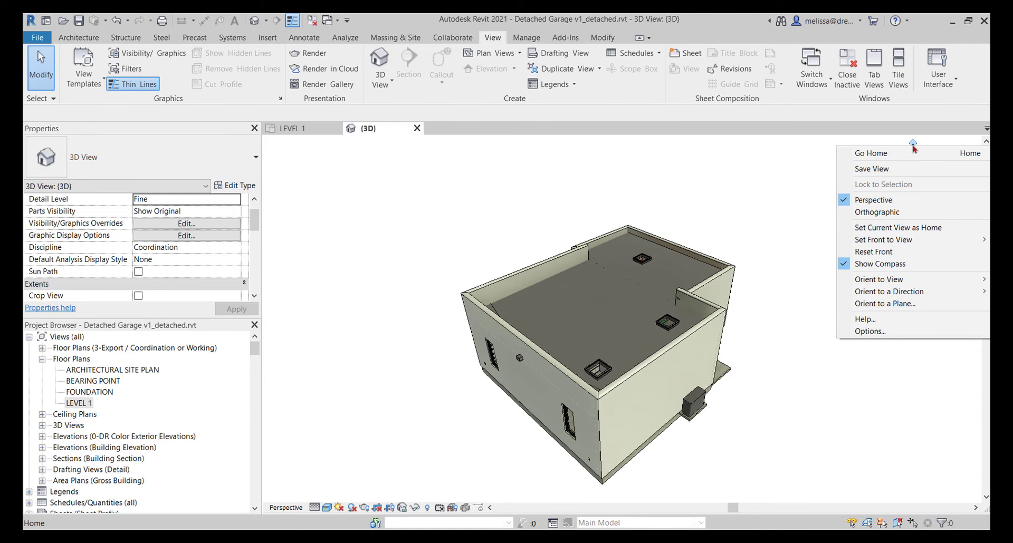
pyautogui.moveTo(913, 284)
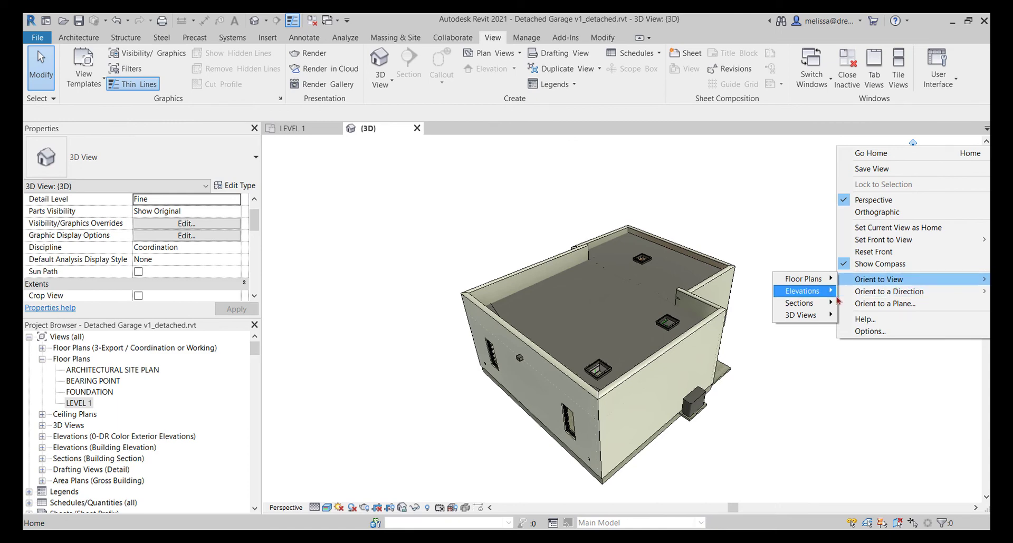
pyautogui.moveTo(815, 308)
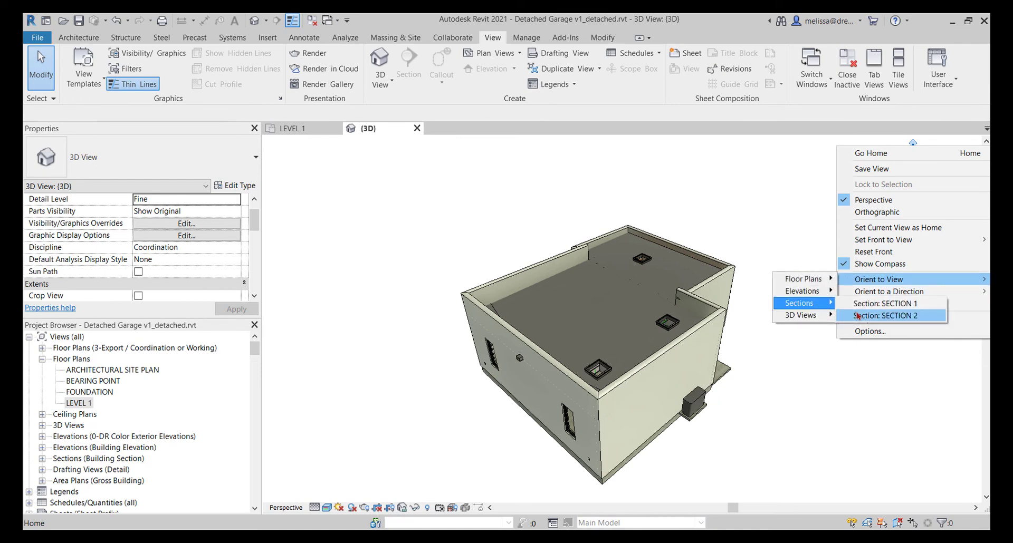
pyautogui.click(854, 316)
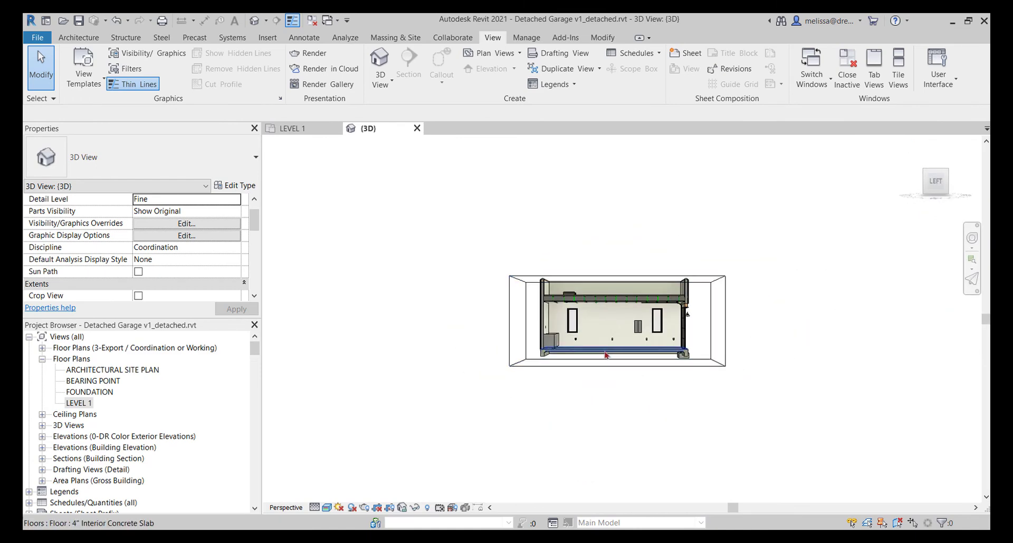
pyautogui.keyDown('shift'); pyautogui.moveTo(675, 374); pyautogui.dragTo(580, 359, button='middle'); pyautogui.keyUp('shift')
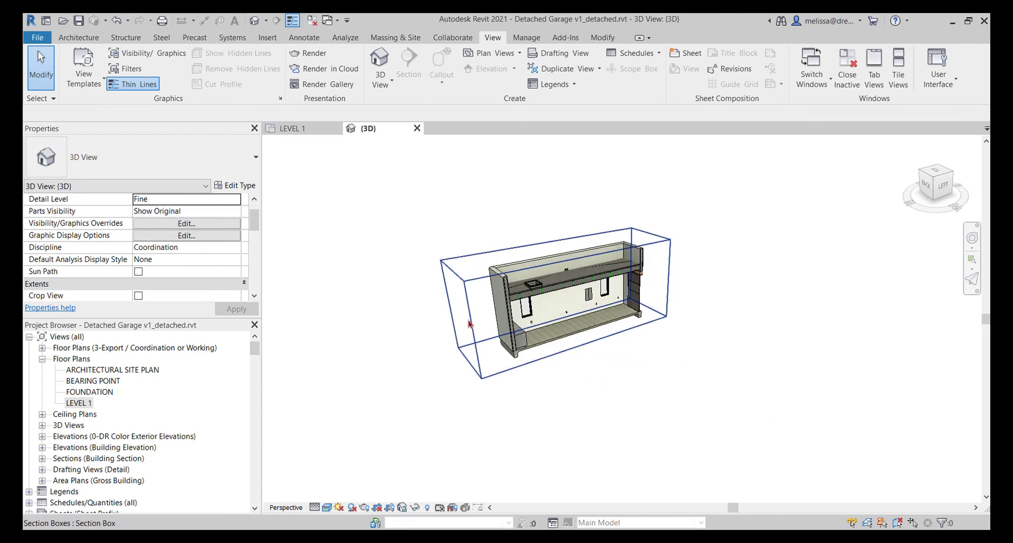
pyautogui.scroll(3, 431, 331)
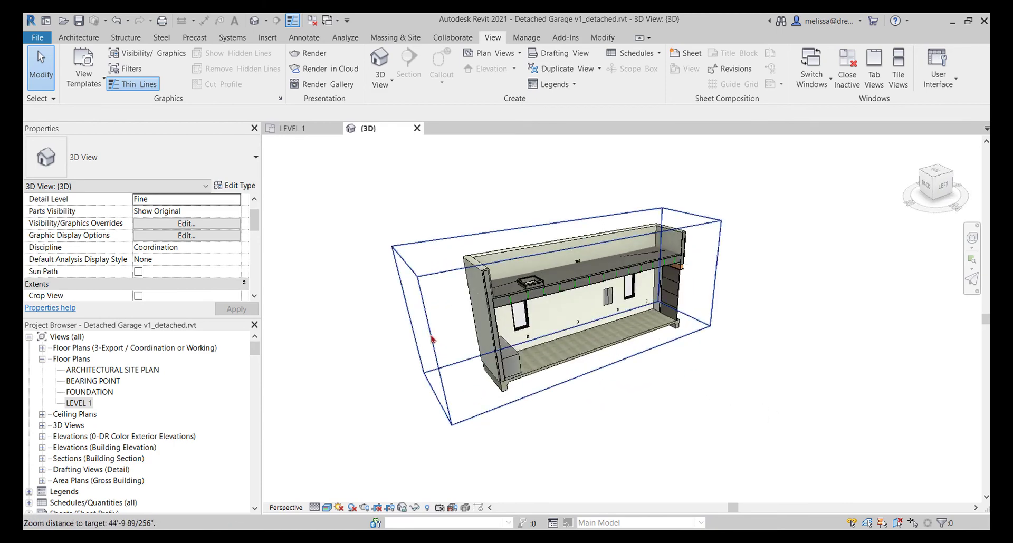
pyautogui.keyDown('shift'); pyautogui.moveTo(612, 293); pyautogui.dragTo(565, 318, button='middle'); pyautogui.keyUp('shift')
pyautogui.scroll(3, 682, 340)
pyautogui.scroll(4, 575, 322)
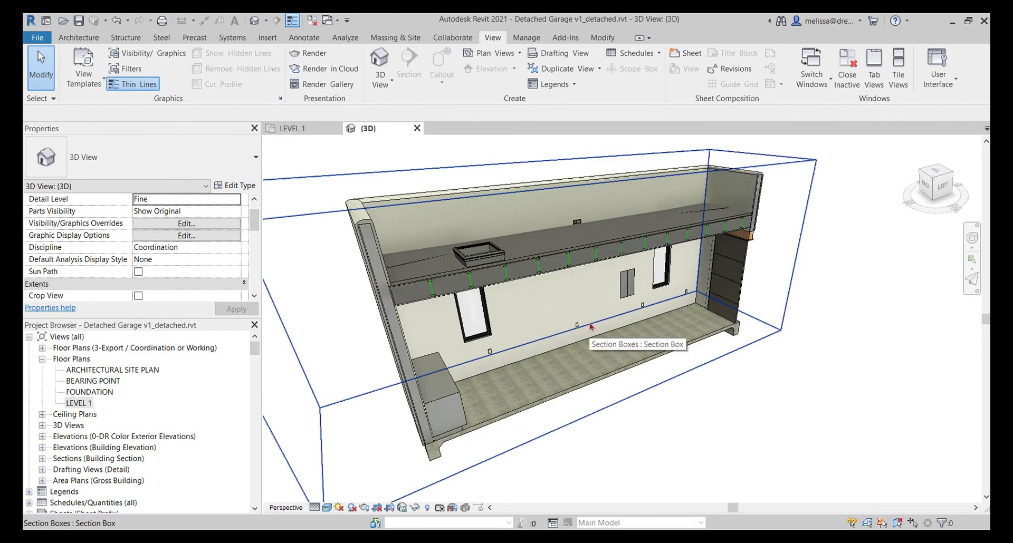
pyautogui.scroll(-4, 590, 326)
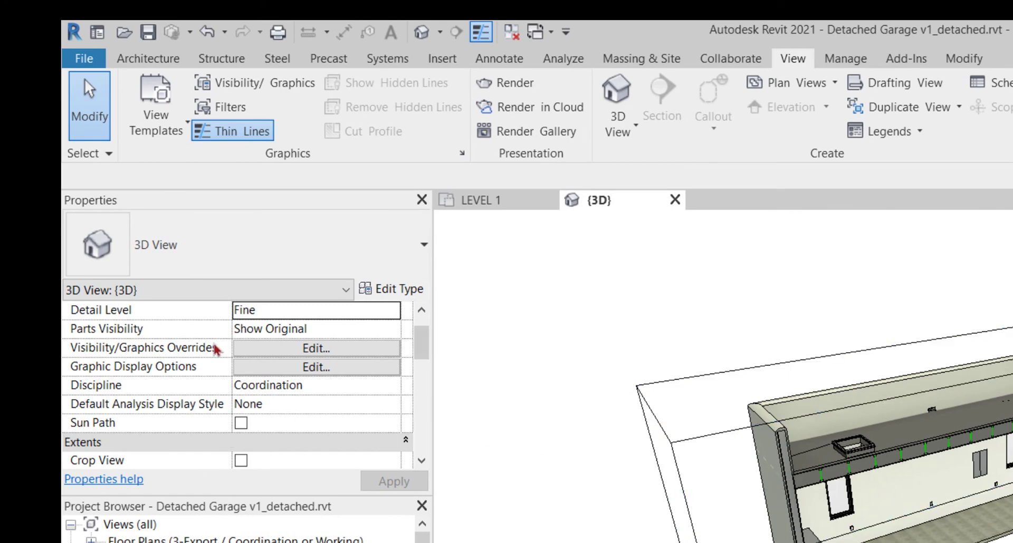
# Step: Turn off the Section Box for the 3D view and frame the whole garage
pyautogui.scroll(-2, 273, 408)
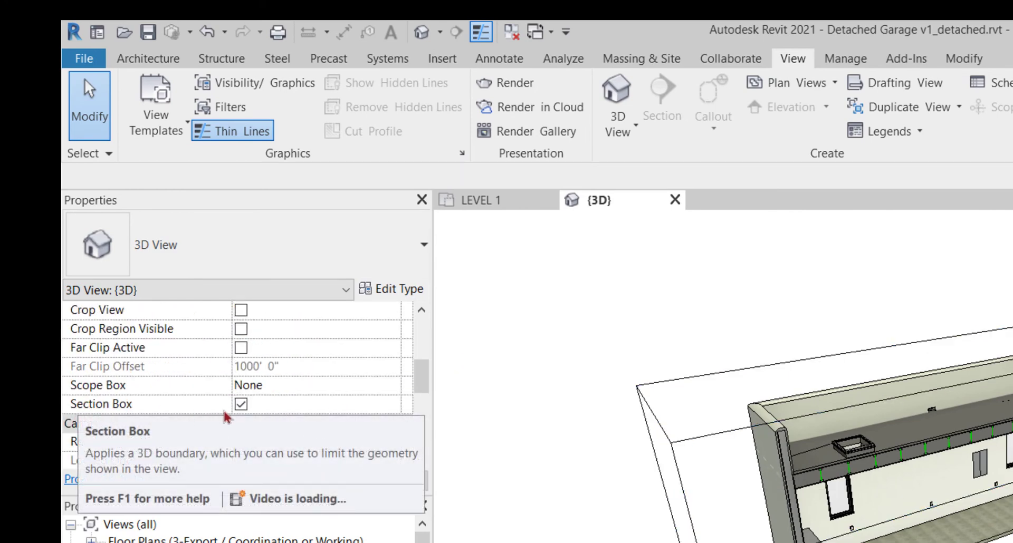
pyautogui.click(241, 404)
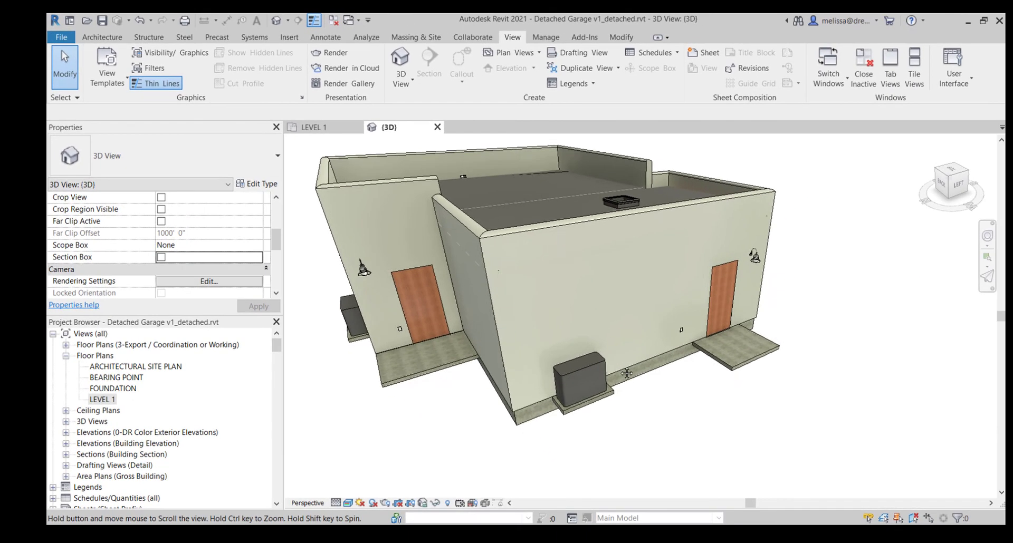
pyautogui.moveTo(626, 374); pyautogui.dragTo(707, 357, button='middle')
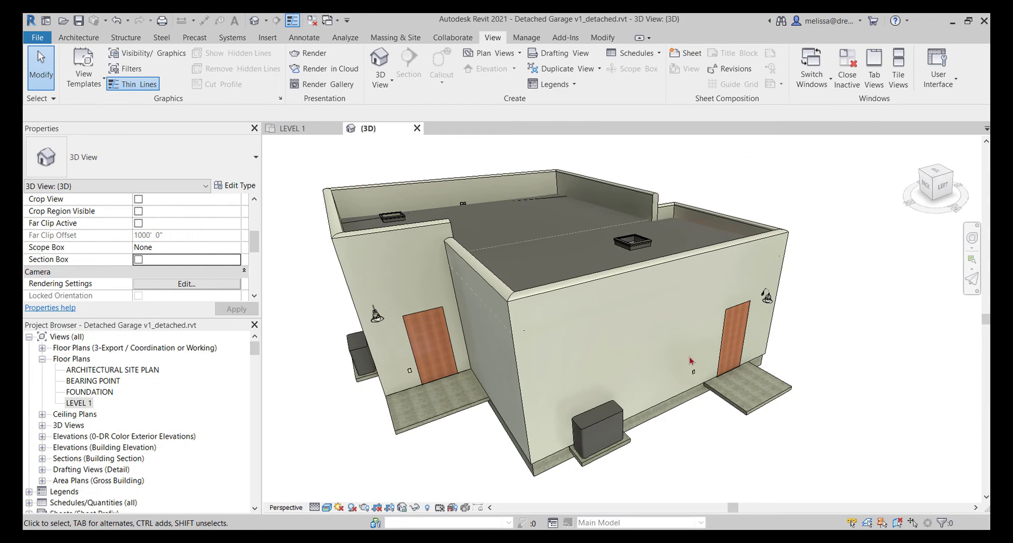
pyautogui.scroll(-2, 690, 362)
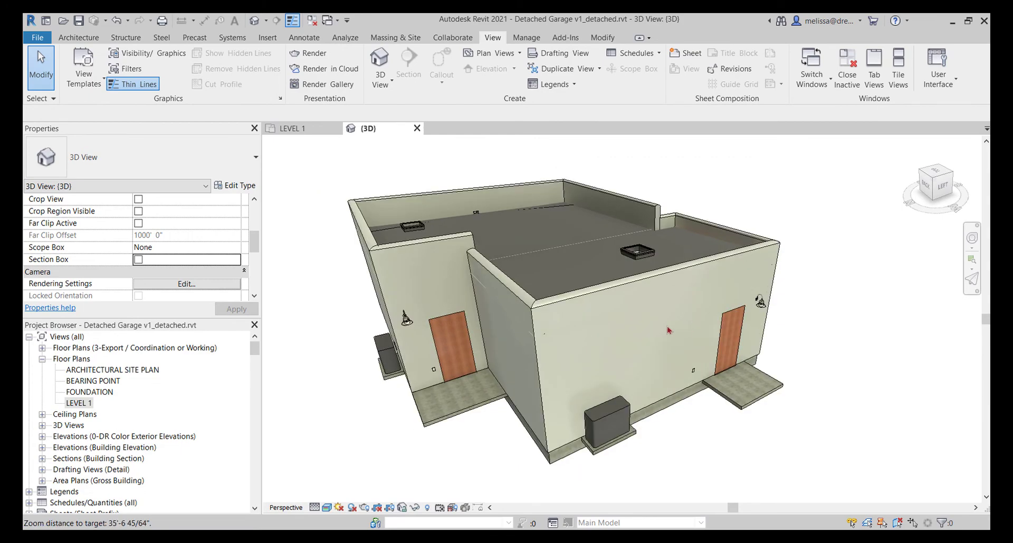